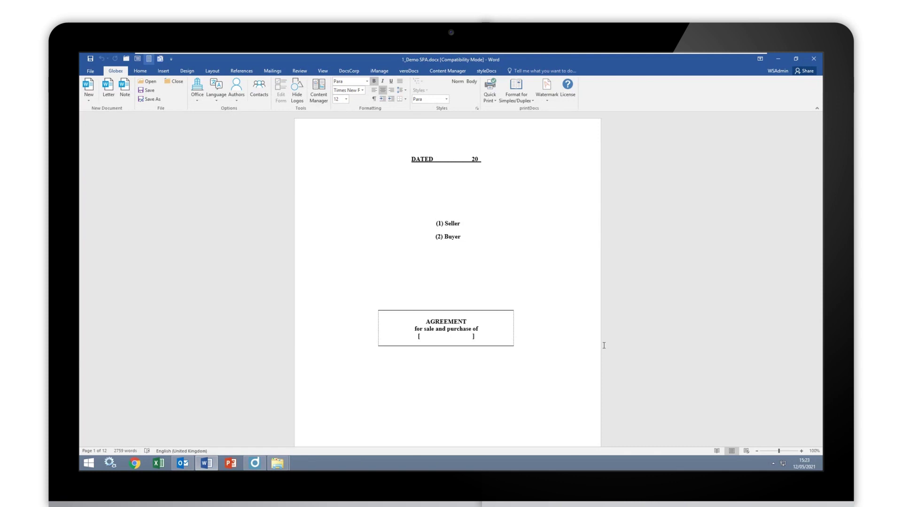
- Look through the agreement's cover page, contents page, parties and recitals in the original formatting
click(494, 253)
scroll(503, 267, down, 5)
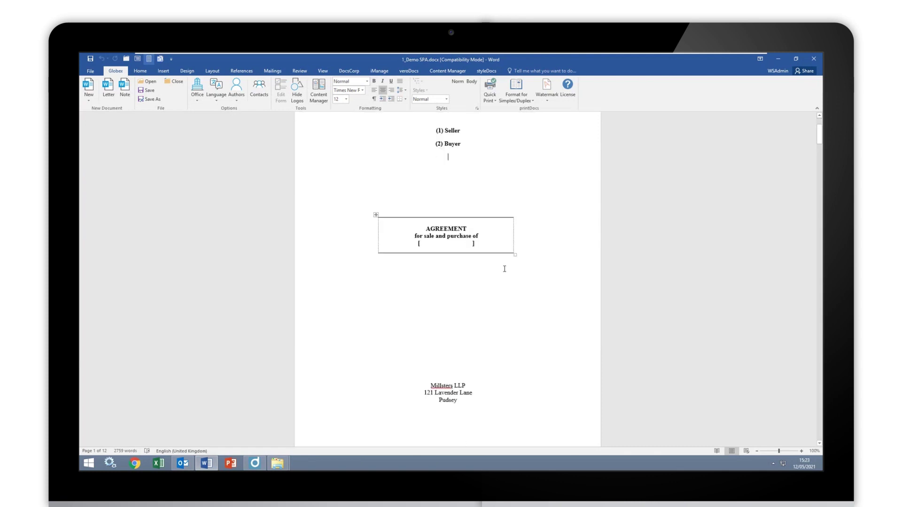
scroll(503, 267, up, 3)
scroll(503, 267, up, 3)
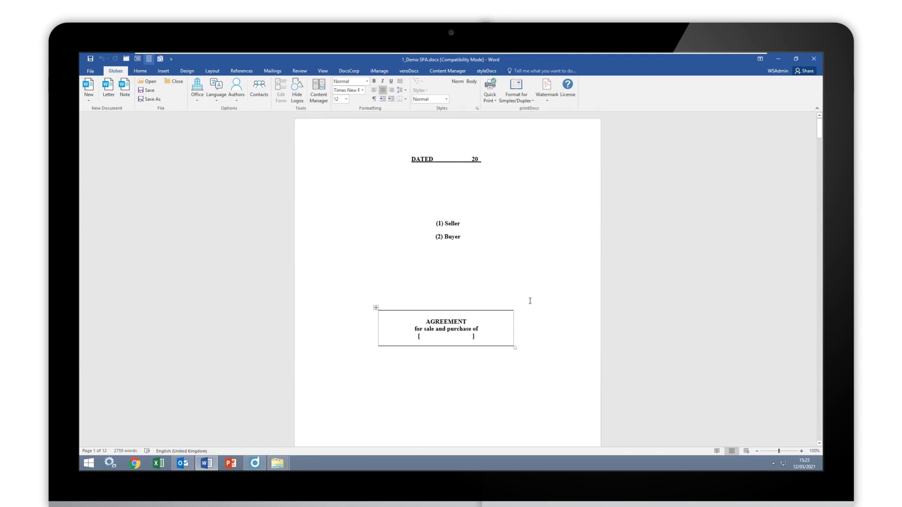
scroll(530, 301, down, 6)
scroll(530, 300, up, 3)
scroll(530, 301, up, 3)
scroll(517, 273, down, 5)
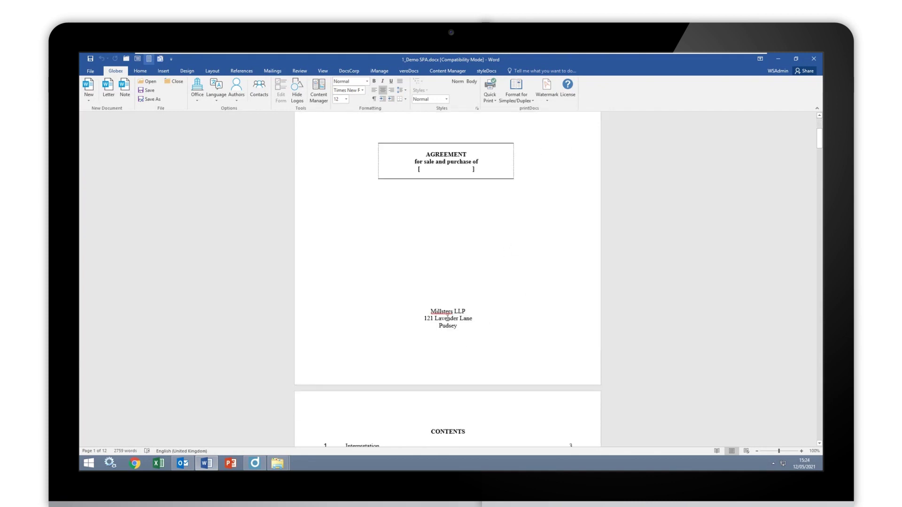
scroll(518, 301, up, 4)
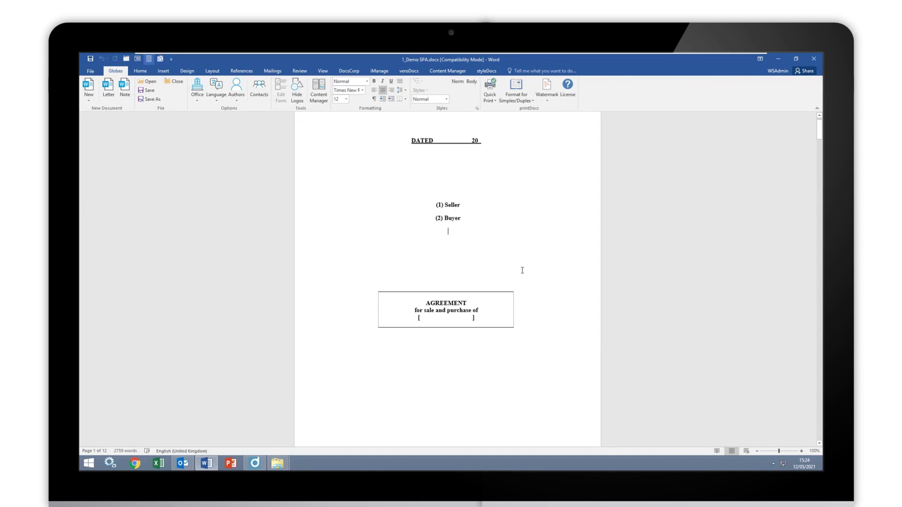
scroll(542, 299, down, 15)
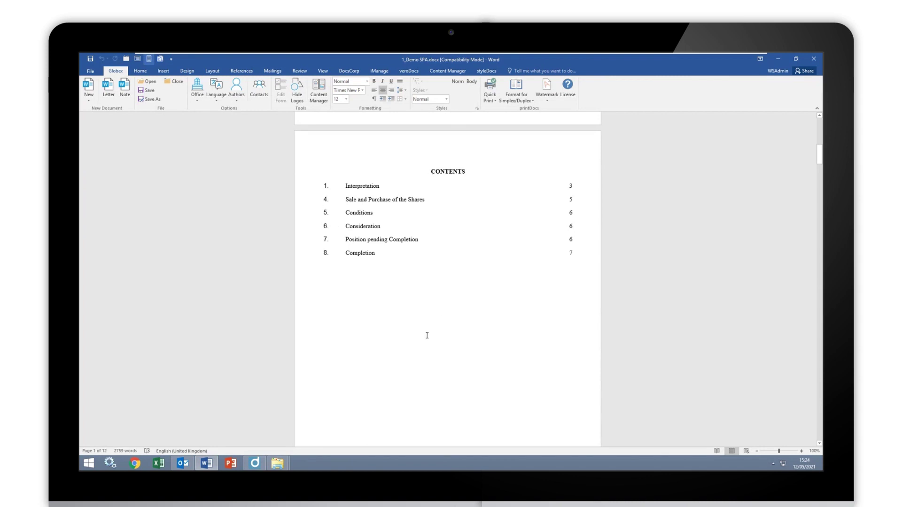
scroll(425, 333, down, 10)
scroll(426, 334, down, 3)
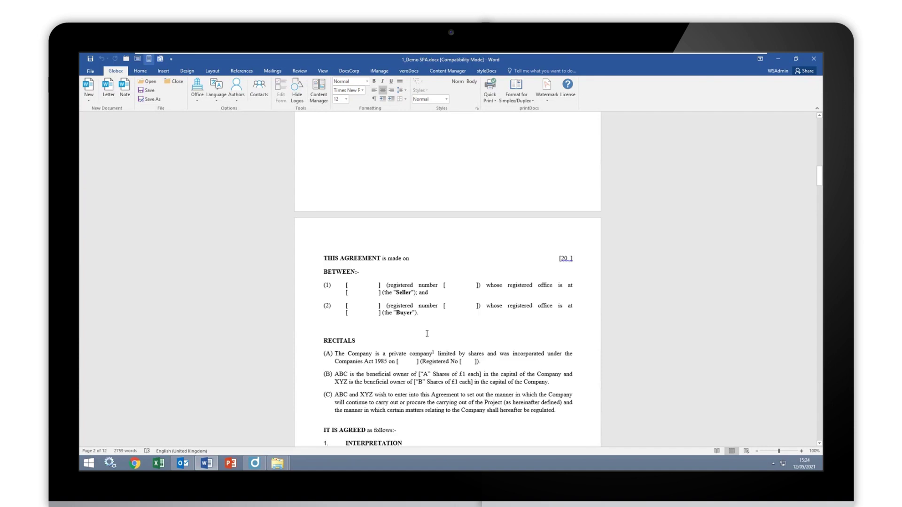
- Switch to draft view and examine the paragraph styles and numbering used across the agreement's clauses
click(137, 59)
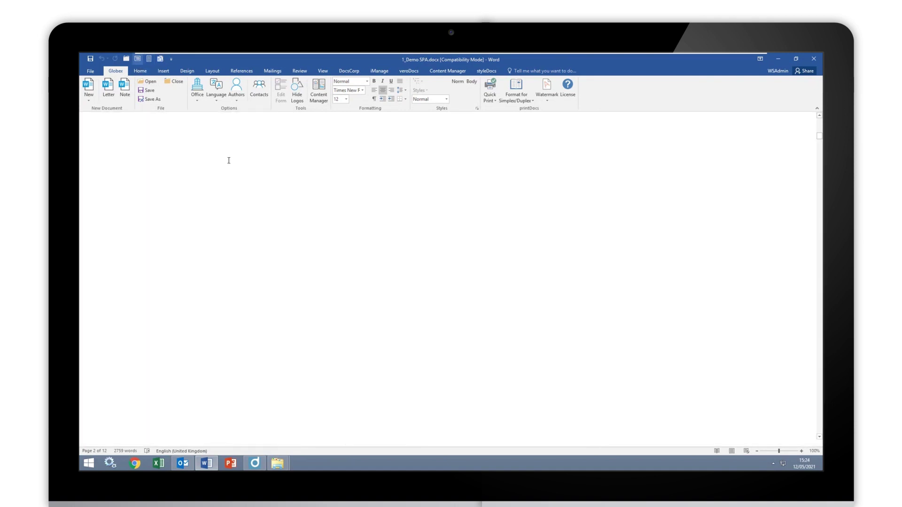
scroll(213, 314, down, 3)
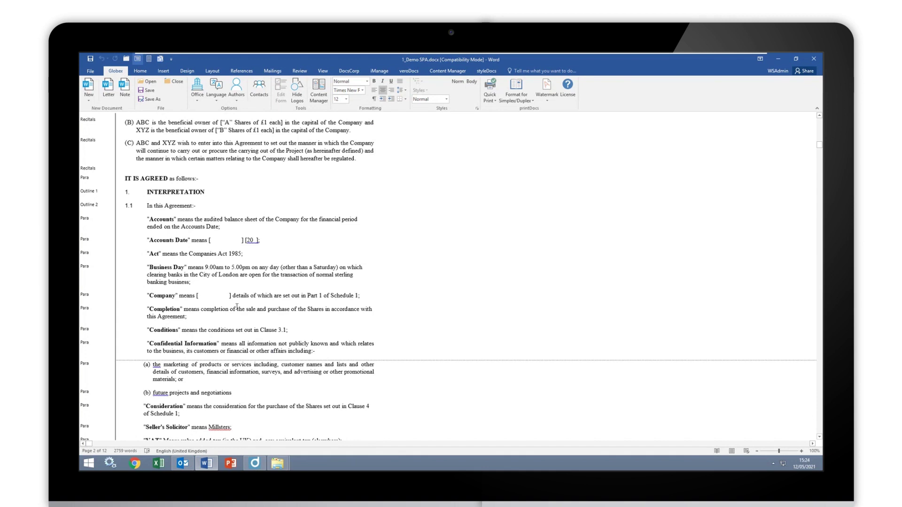
scroll(237, 308, down, 2)
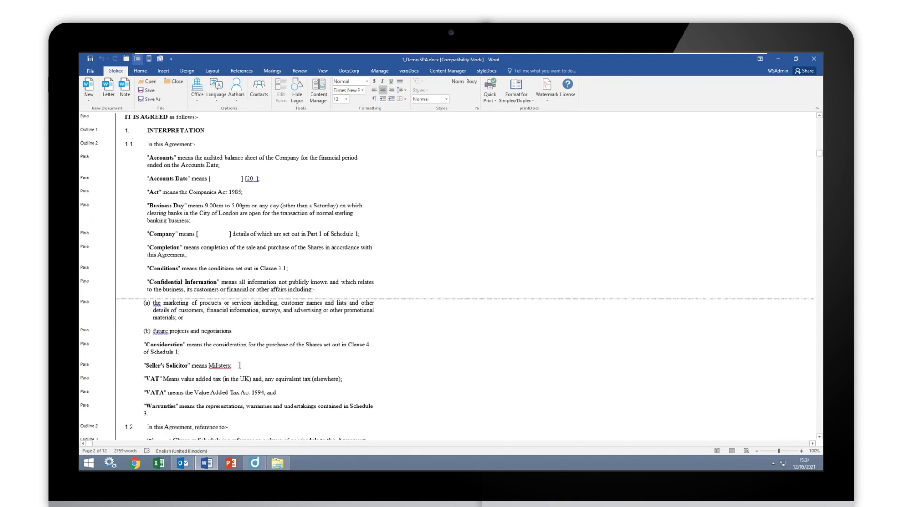
scroll(240, 361, down, 3)
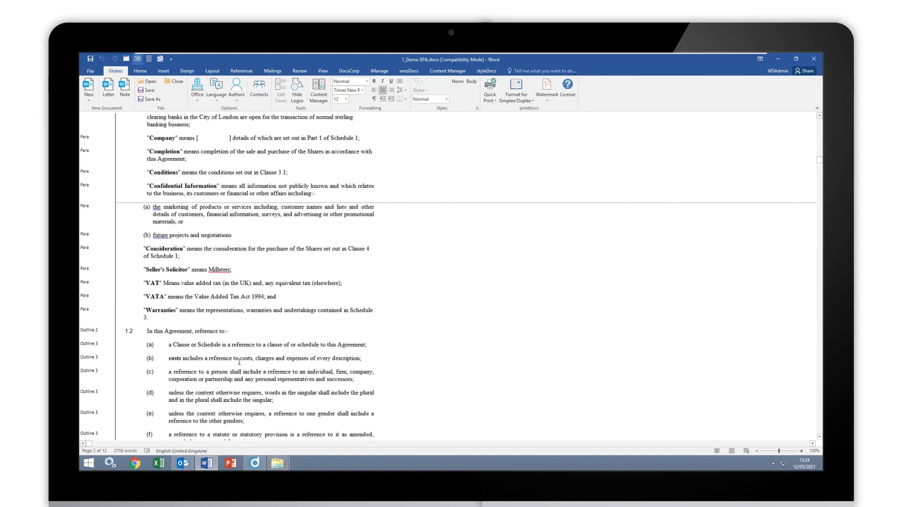
scroll(240, 362, down, 6)
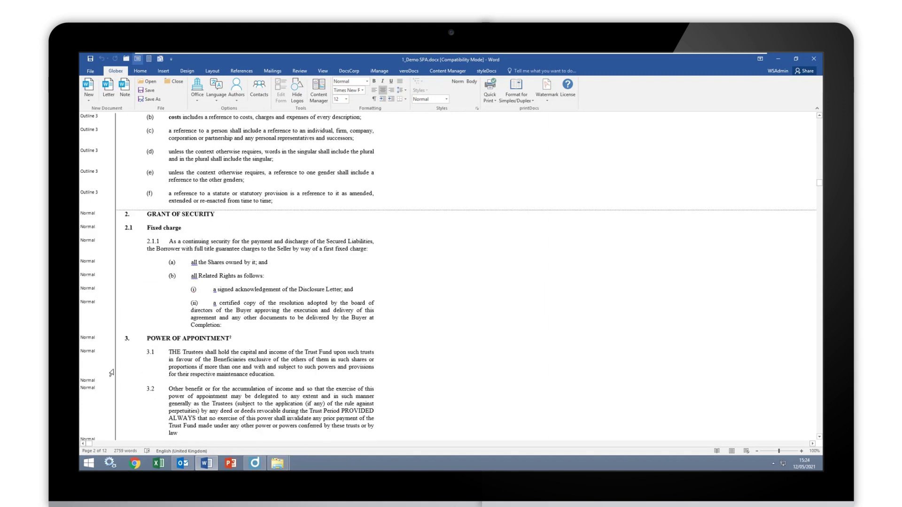
scroll(90, 326, down, 4)
scroll(91, 326, down, 20)
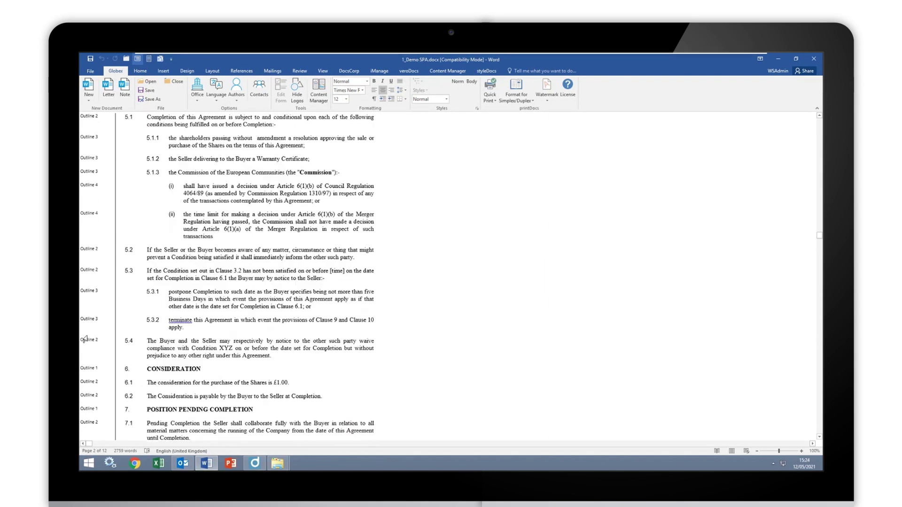
scroll(222, 207, up, 9)
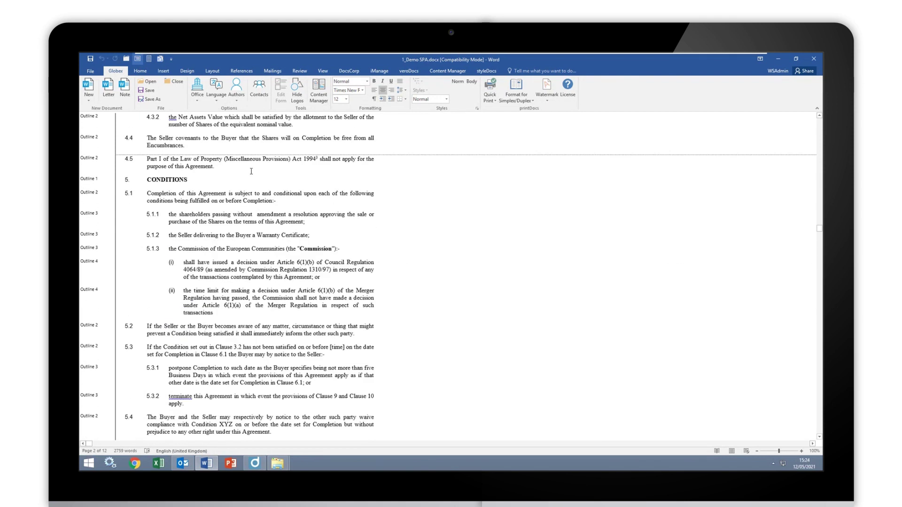
- Return to print layout view and apply the Document house style to the agreement with styleDocs
click(148, 59)
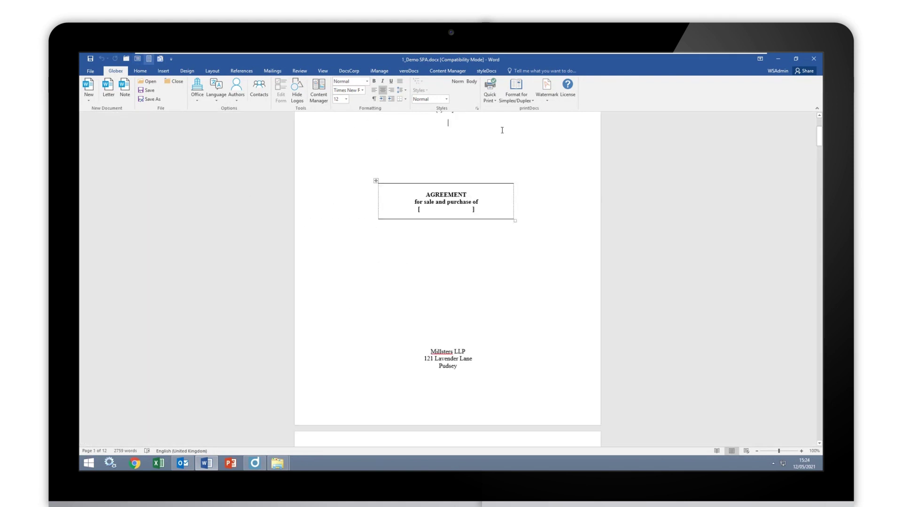
click(486, 70)
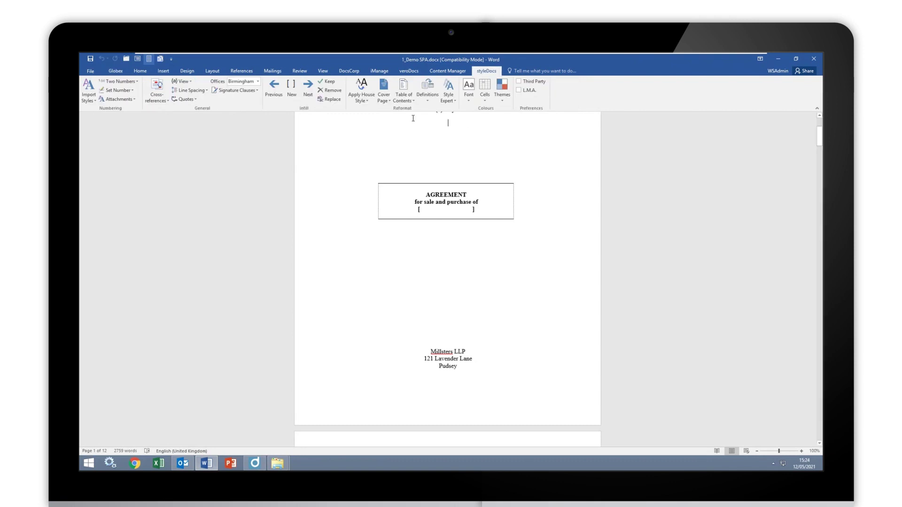
click(367, 102)
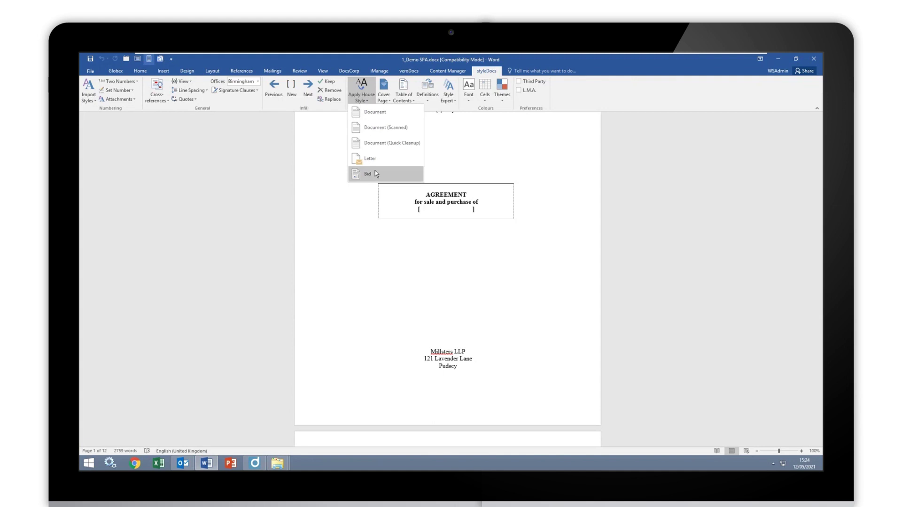
click(376, 114)
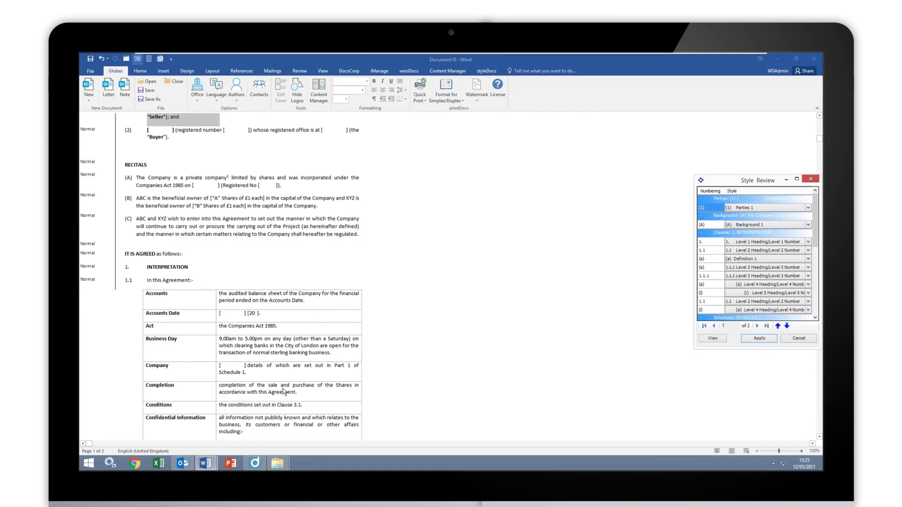
- Move the Style Review window beside the text and step through the clause headings mapped to Level 1
drag(727, 183, 493, 163)
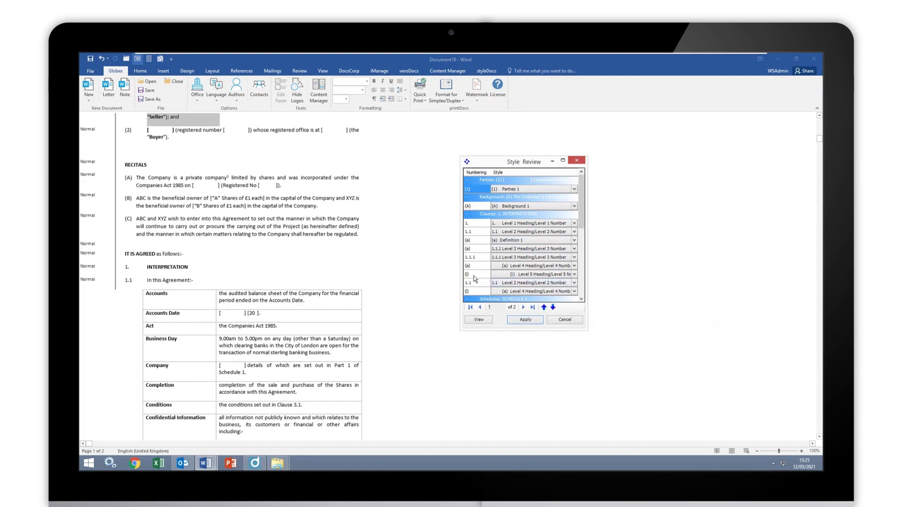
click(475, 224)
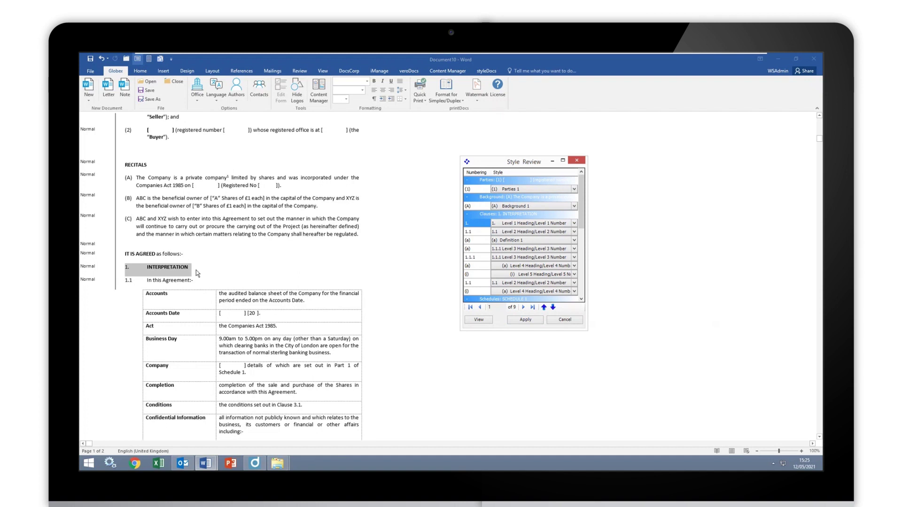
click(523, 307)
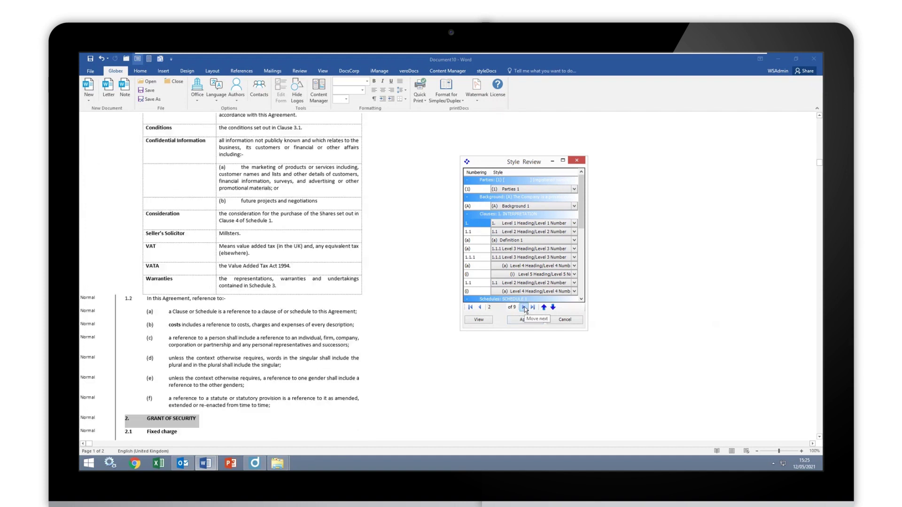
click(524, 308)
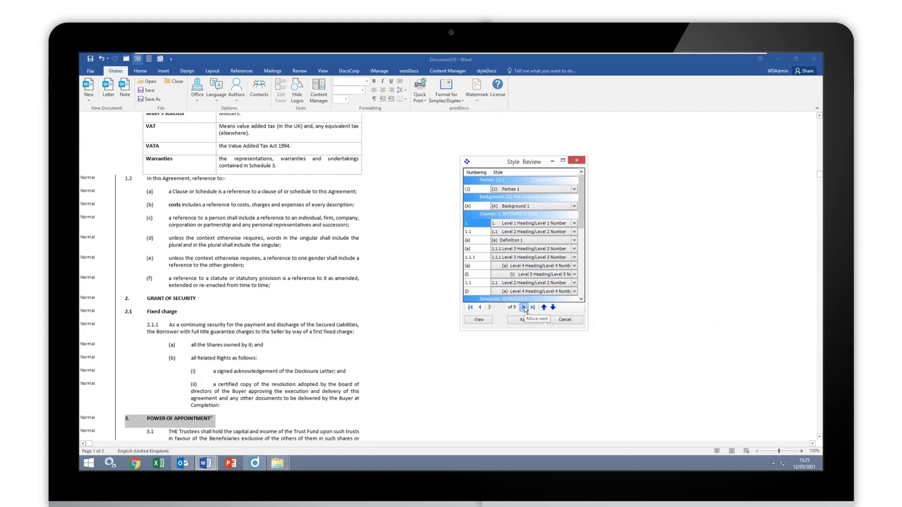
click(480, 308)
- Check which paragraphs are mapped to the Level 2, Definition 1 and first Level 3 entries in the Style Review
click(468, 232)
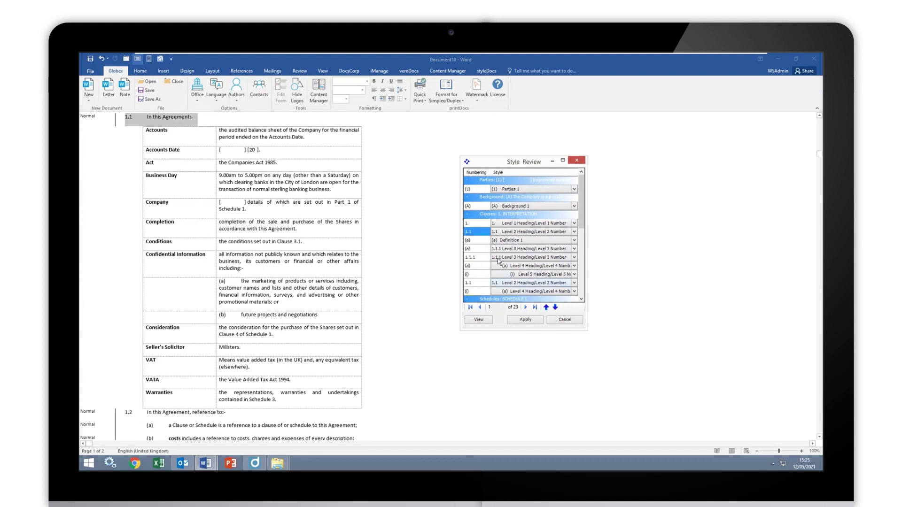
click(472, 242)
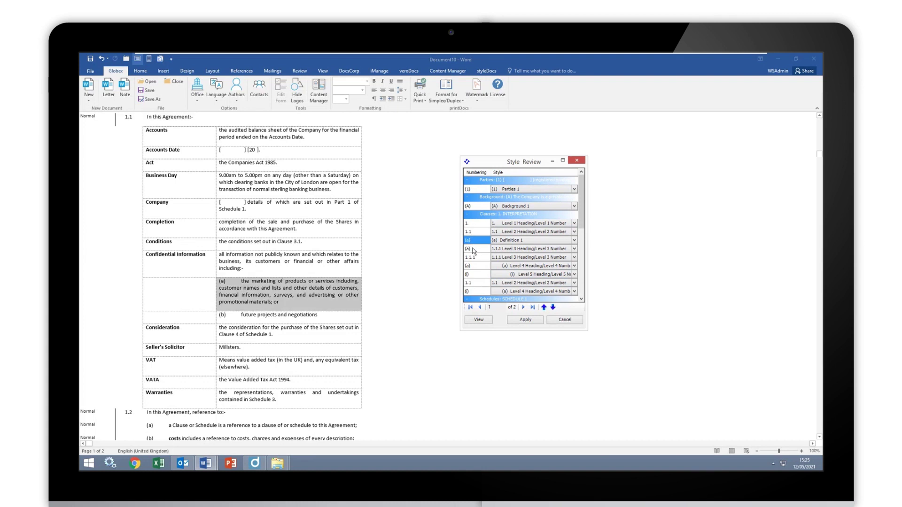
click(472, 249)
click(471, 241)
click(472, 249)
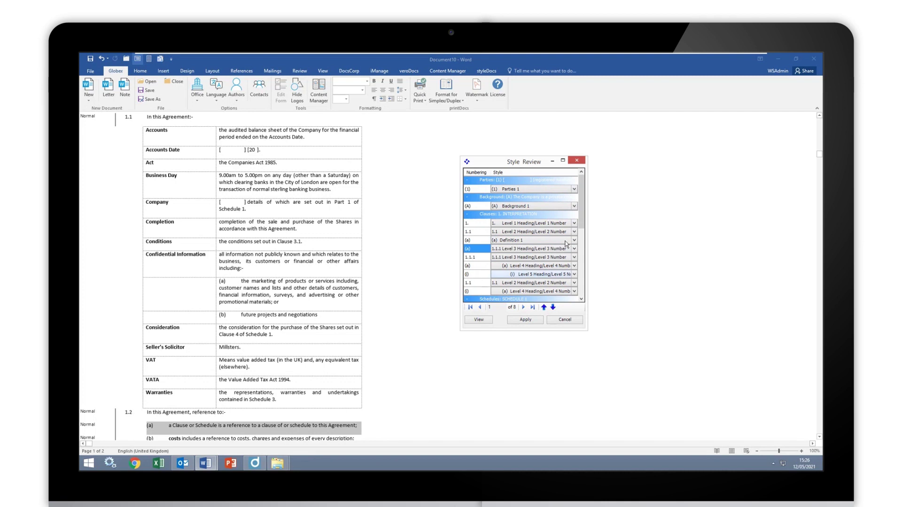
- Apply the reviewed style mappings and agree to delete the old table of contents page text
click(525, 320)
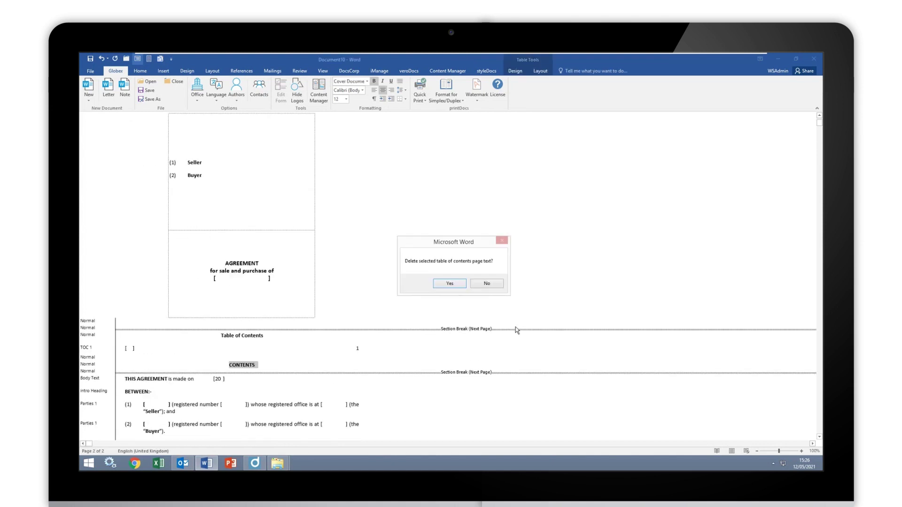
click(449, 284)
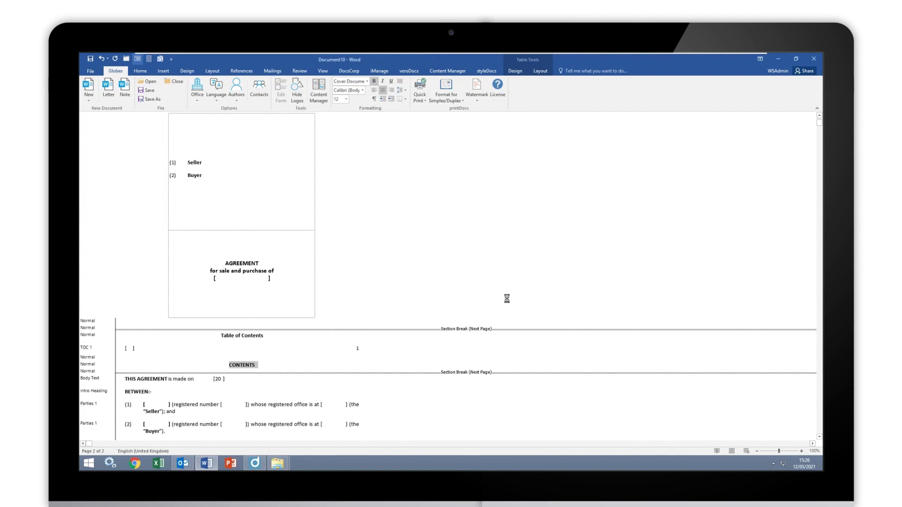
- Look through the reformatted document's cover page, table of contents and definitions table
scroll(427, 319, up, 10)
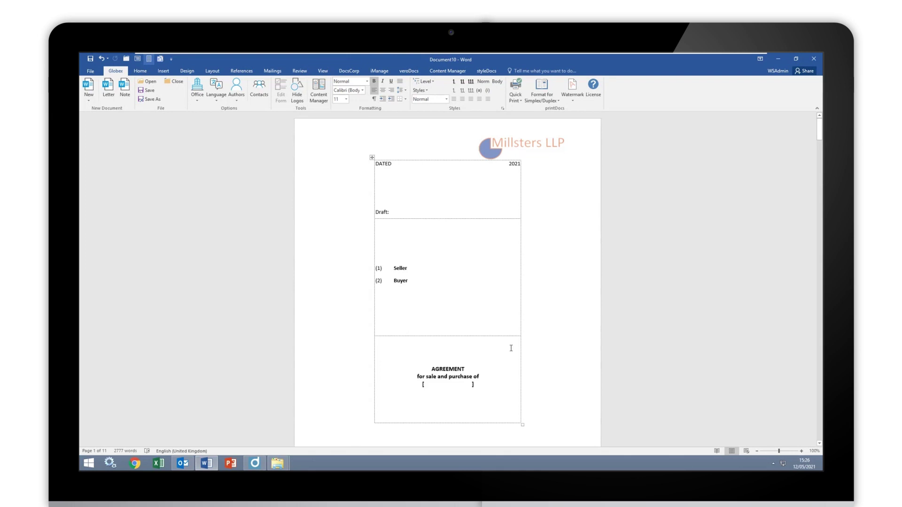
scroll(507, 346, down, 3)
scroll(487, 357, down, 15)
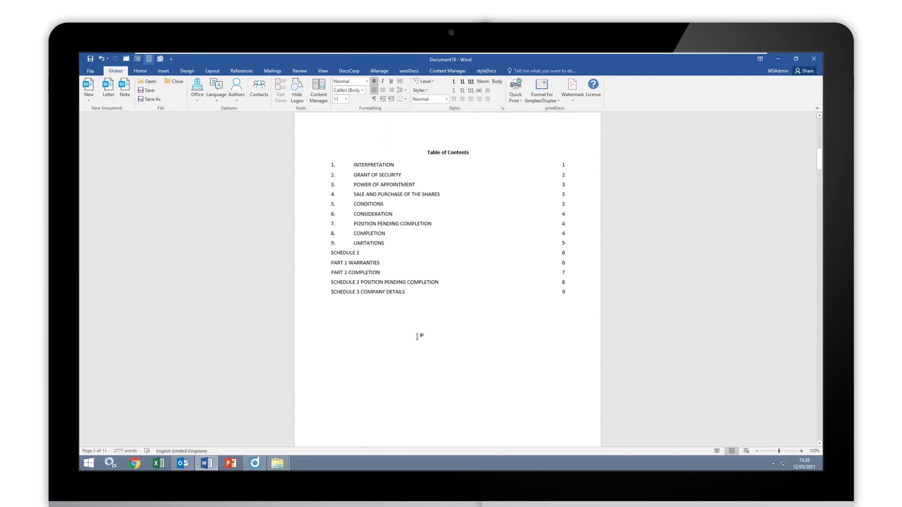
scroll(417, 336, down, 20)
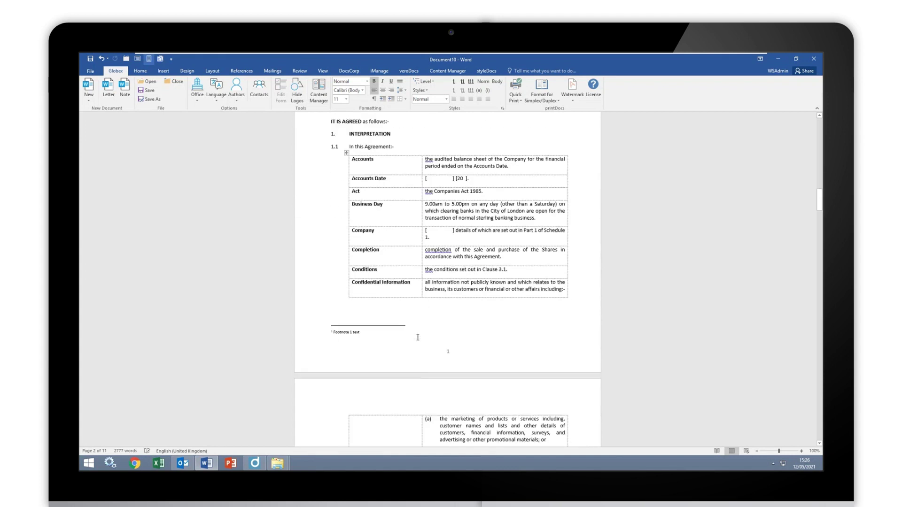
scroll(418, 337, down, 9)
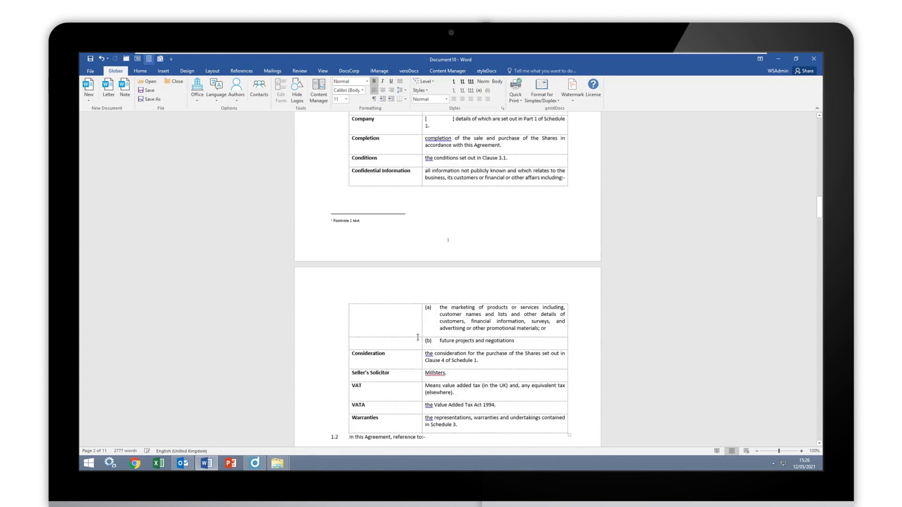
- Switch the reformatted document to draft view and examine the house styles from the clauses back to the cover page
click(137, 59)
scroll(242, 267, down, 10)
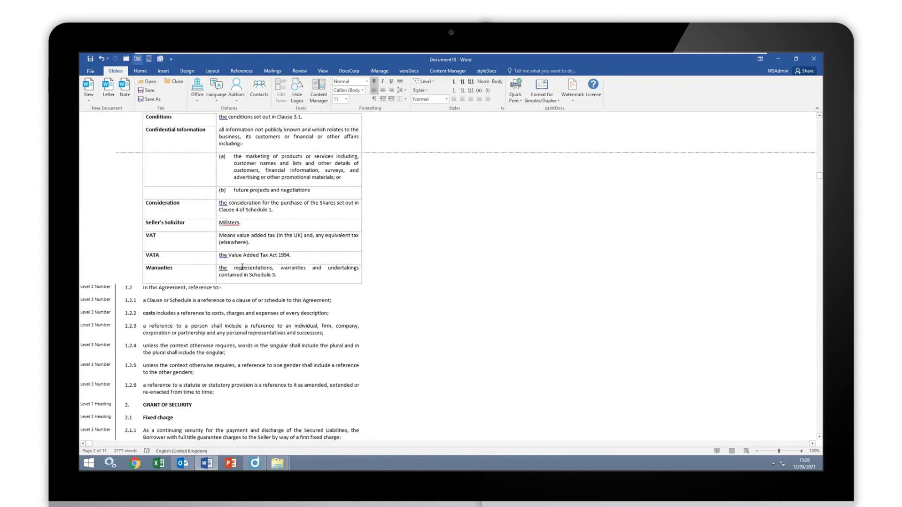
scroll(242, 267, down, 10)
scroll(128, 360, down, 15)
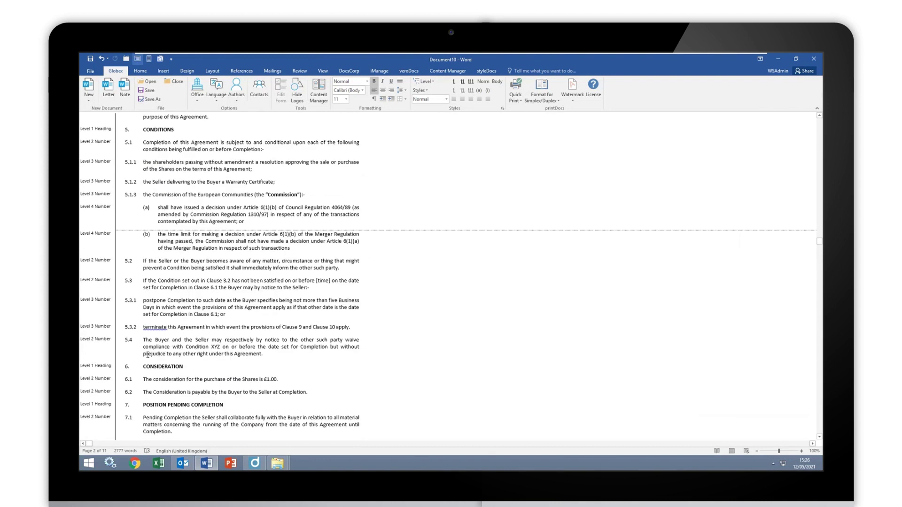
scroll(148, 355, up, 10)
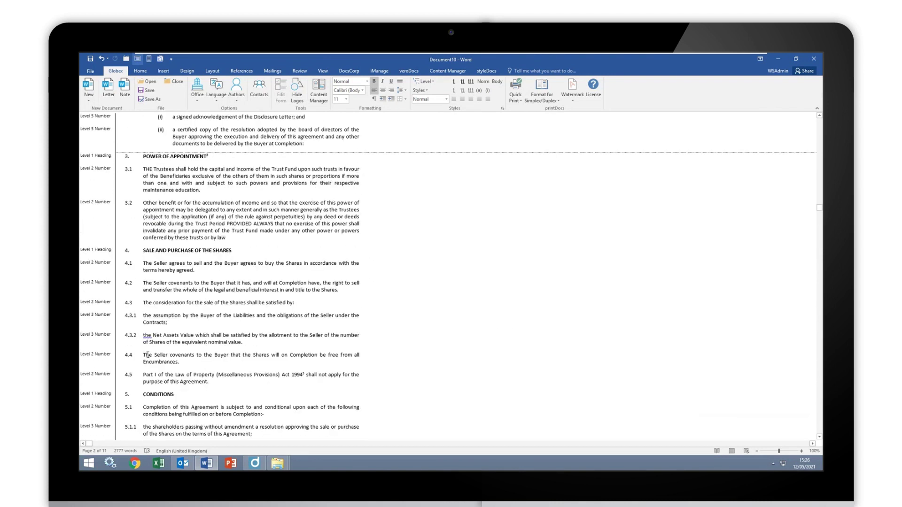
scroll(148, 354, up, 6)
scroll(151, 344, up, 20)
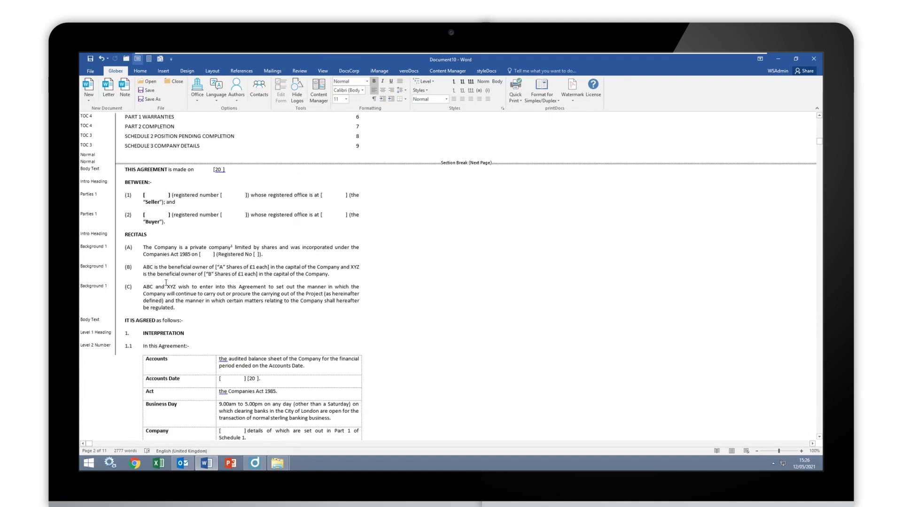
scroll(166, 282, up, 15)
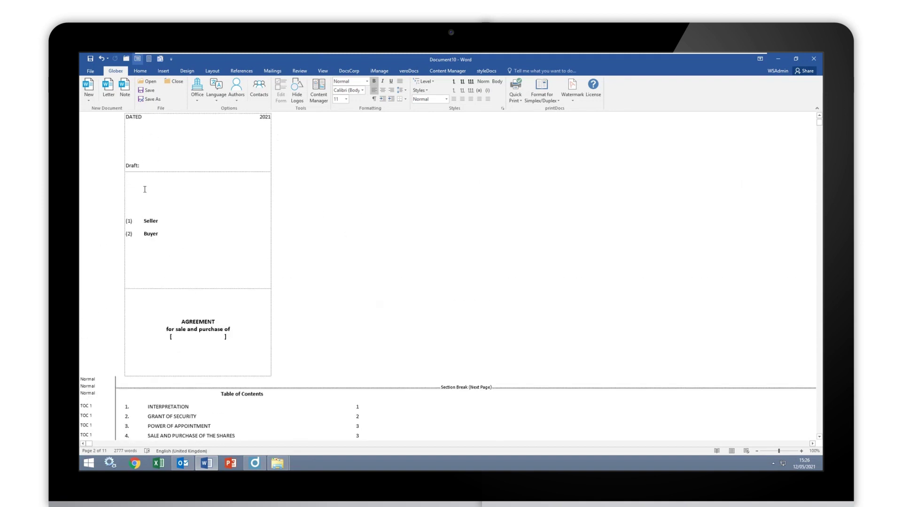
- Look through the styleDocs options for cover pages, tables of contents and definitions
click(486, 71)
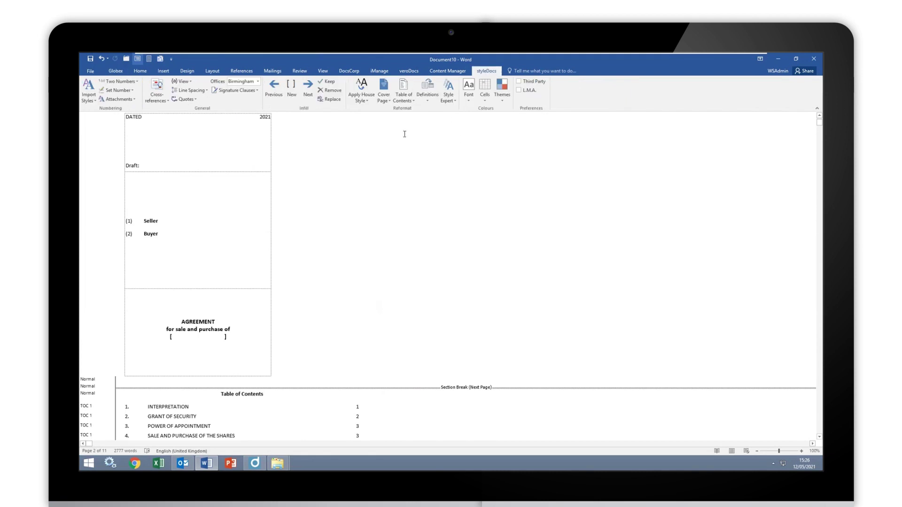
click(389, 101)
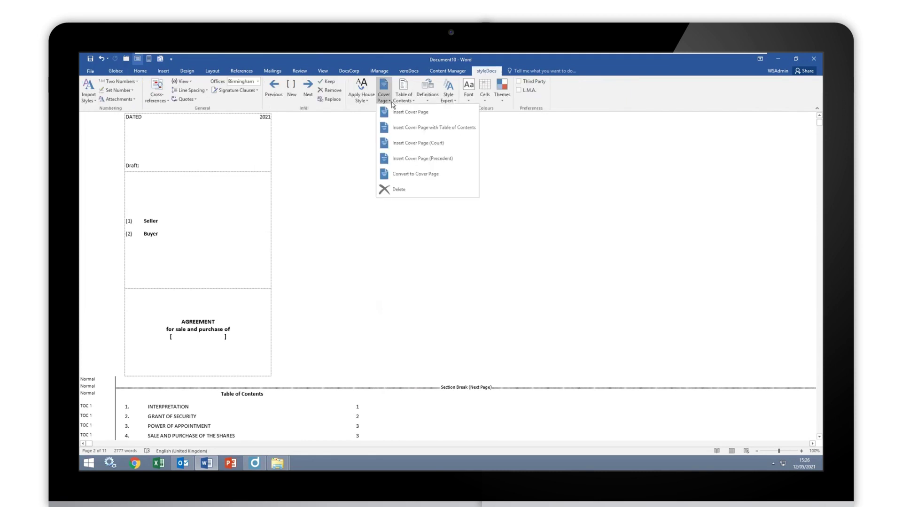
click(414, 100)
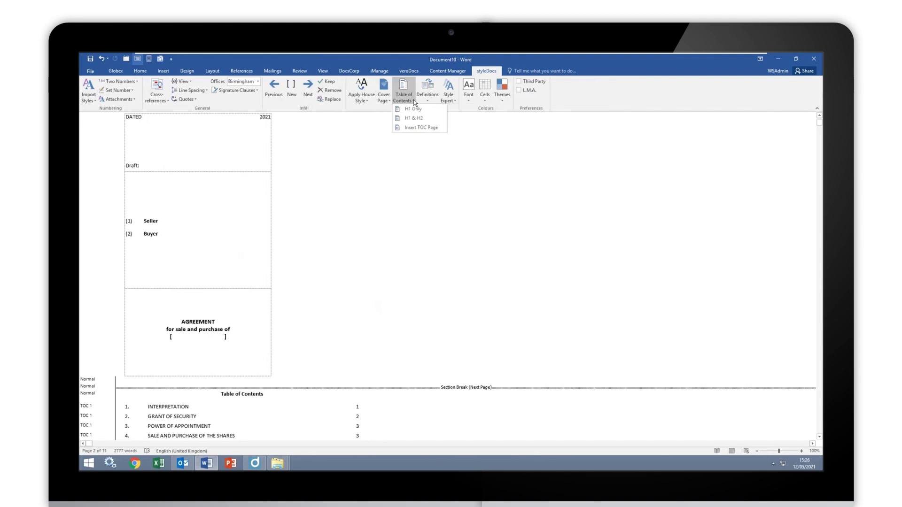
click(429, 103)
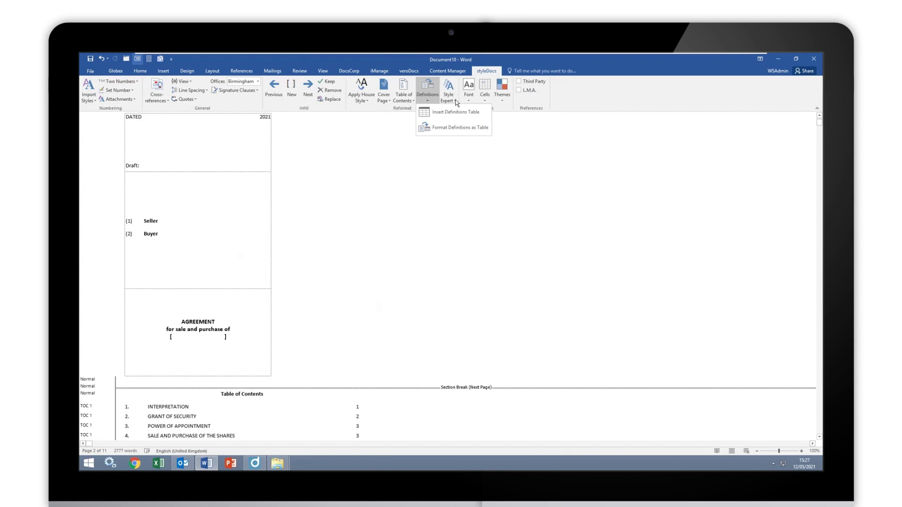
click(407, 238)
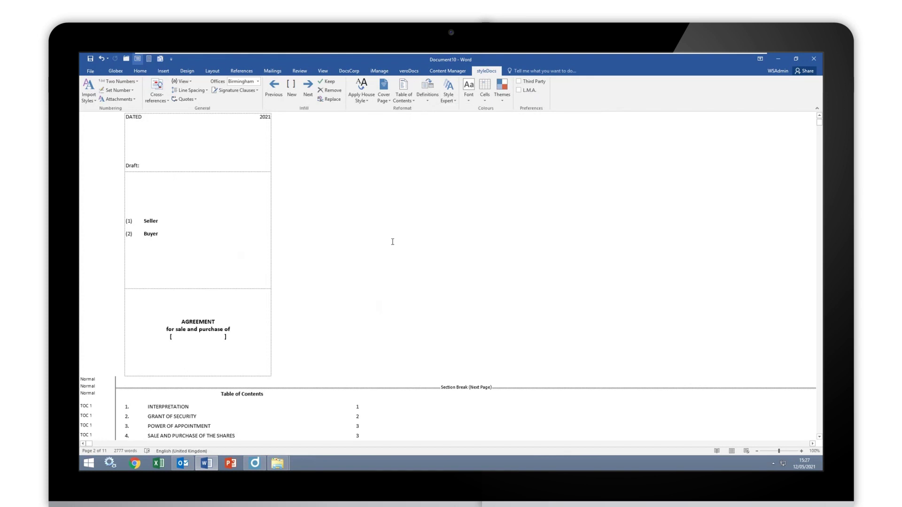
- Close the reformatted document and open 5_Apply Created.docx from the styleDocs Demo Docs folder
click(126, 60)
click(483, 286)
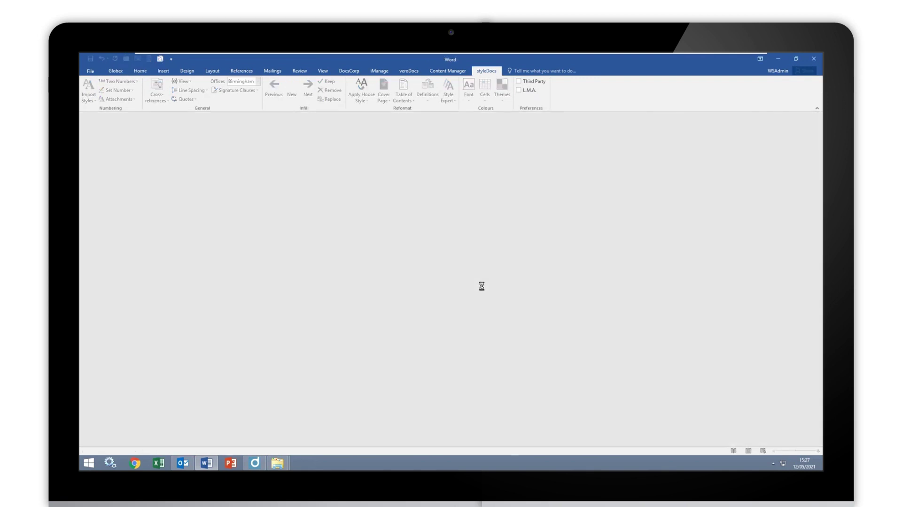
mouse_move(293, 461)
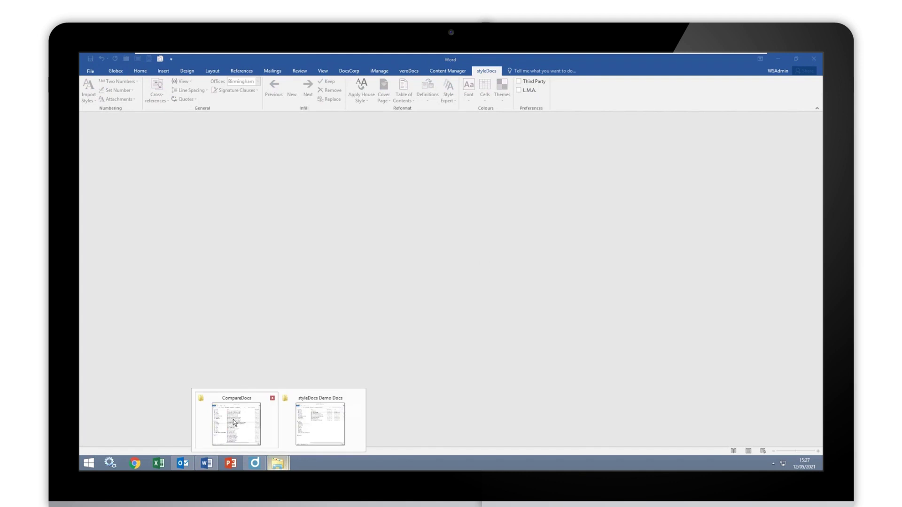
click(311, 422)
double_click(430, 240)
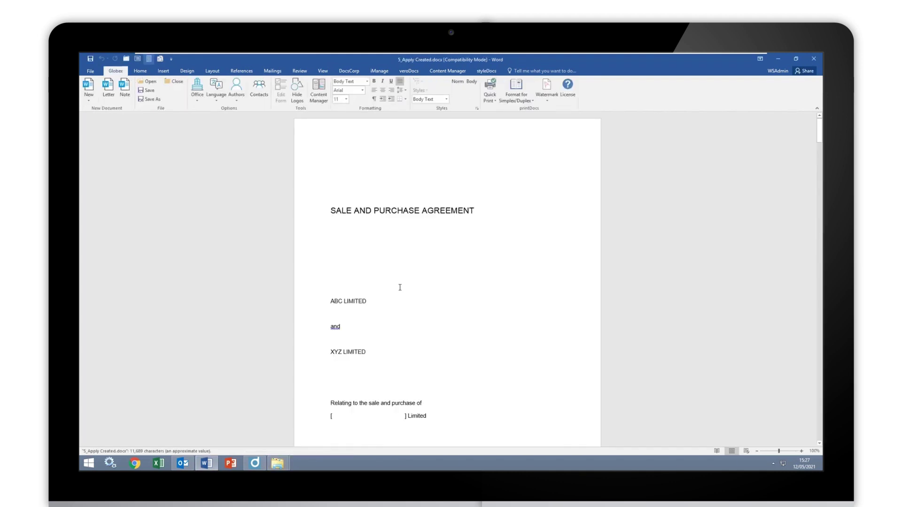
- Switch the sale and purchase agreement to draft view and examine the styles used in its clauses
scroll(400, 287, down, 15)
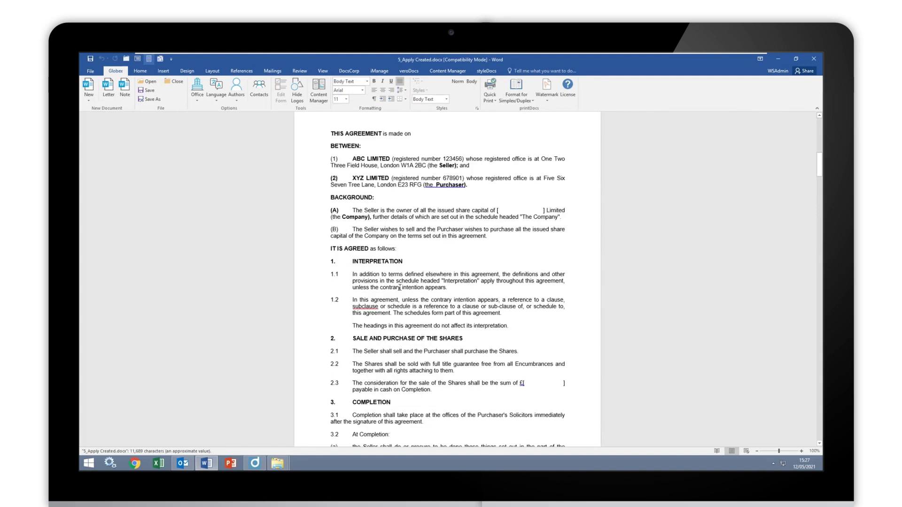
scroll(400, 287, down, 3)
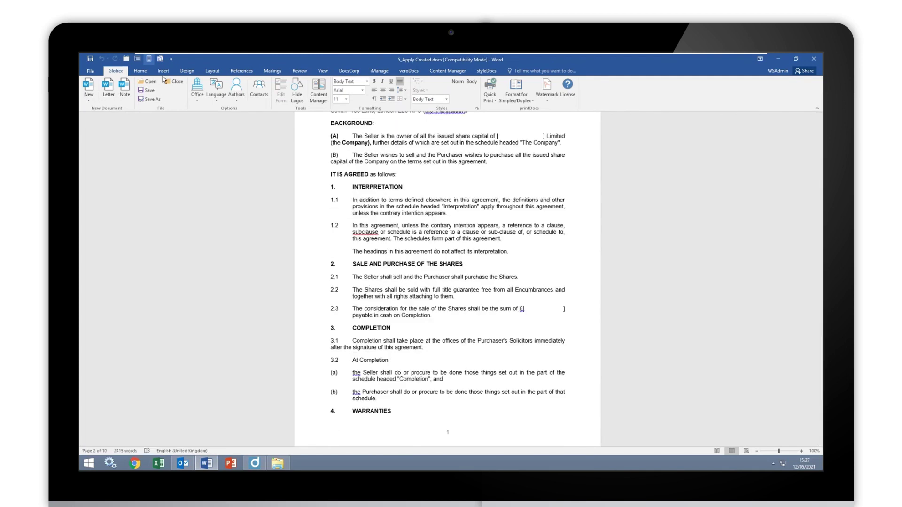
click(138, 58)
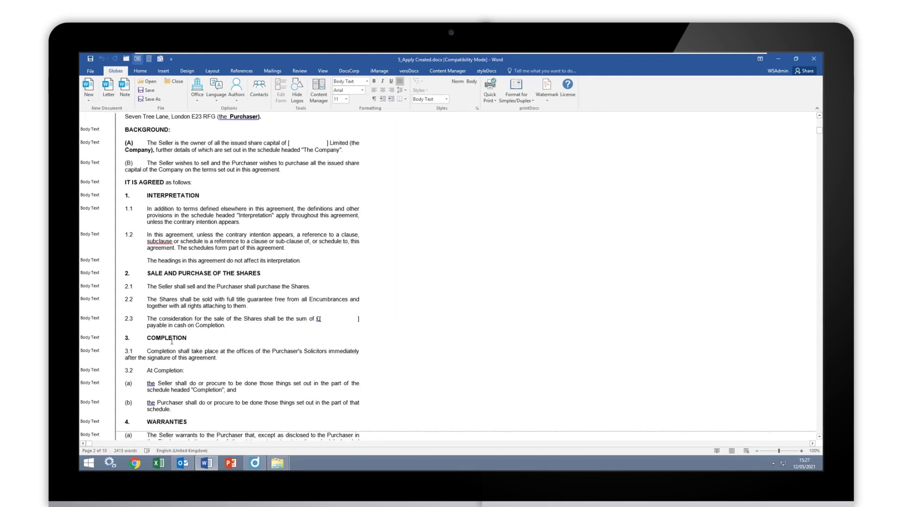
scroll(171, 341, down, 20)
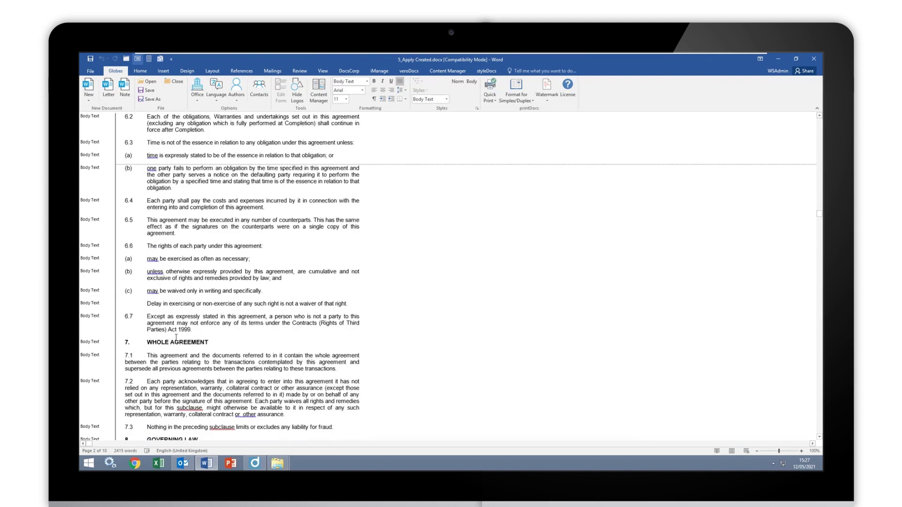
scroll(176, 337, down, 5)
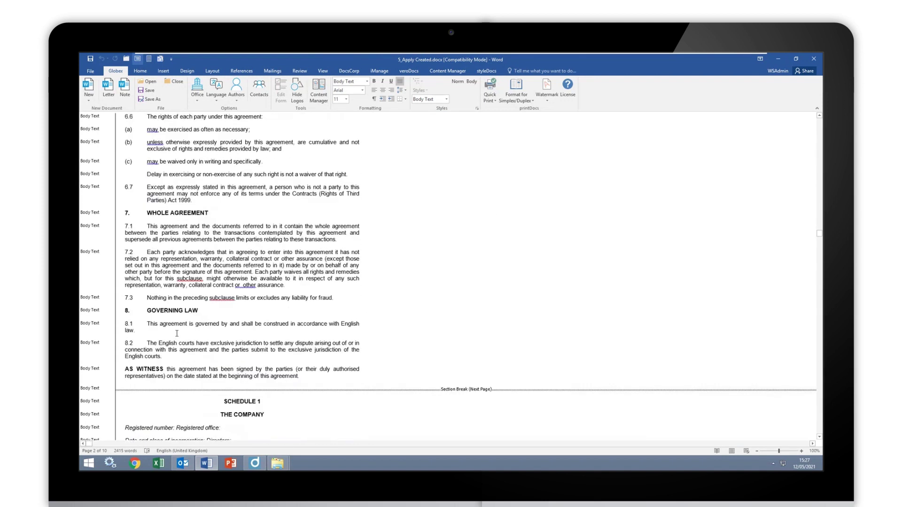
scroll(179, 331, up, 6)
scroll(181, 332, up, 5)
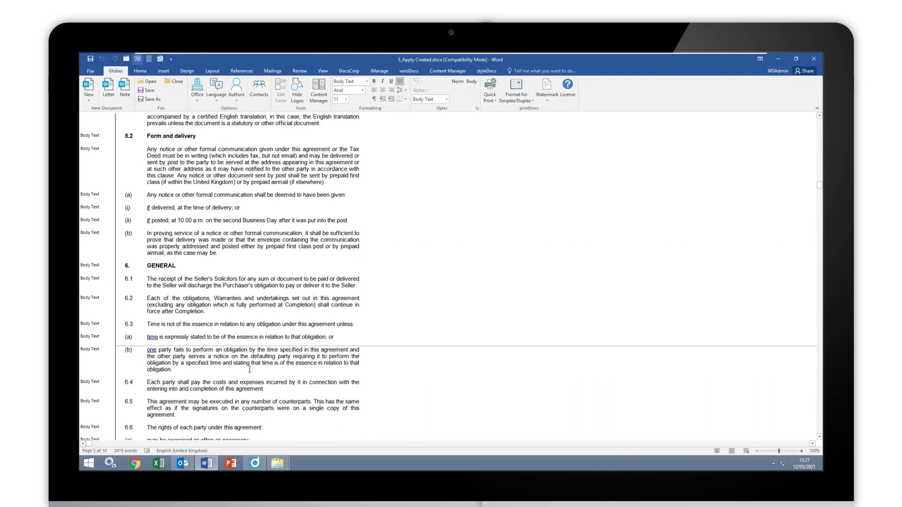
scroll(207, 294, up, 8)
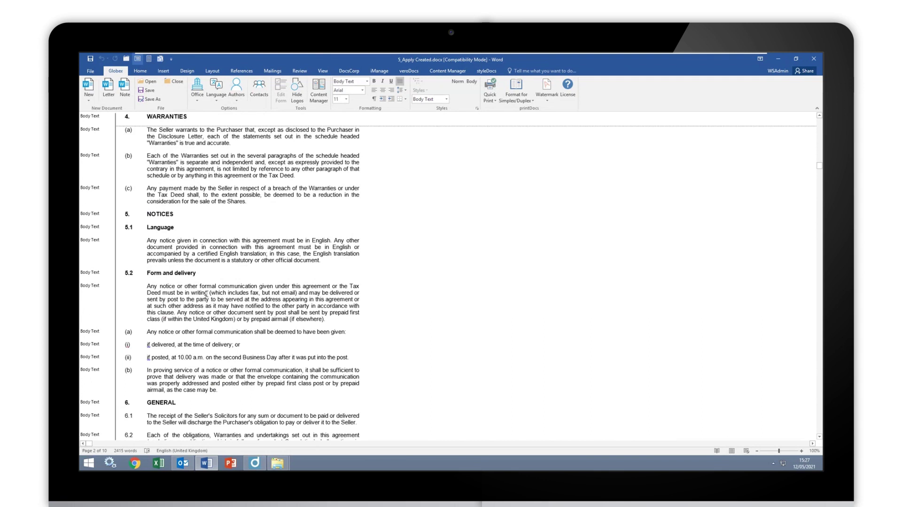
scroll(207, 294, up, 6)
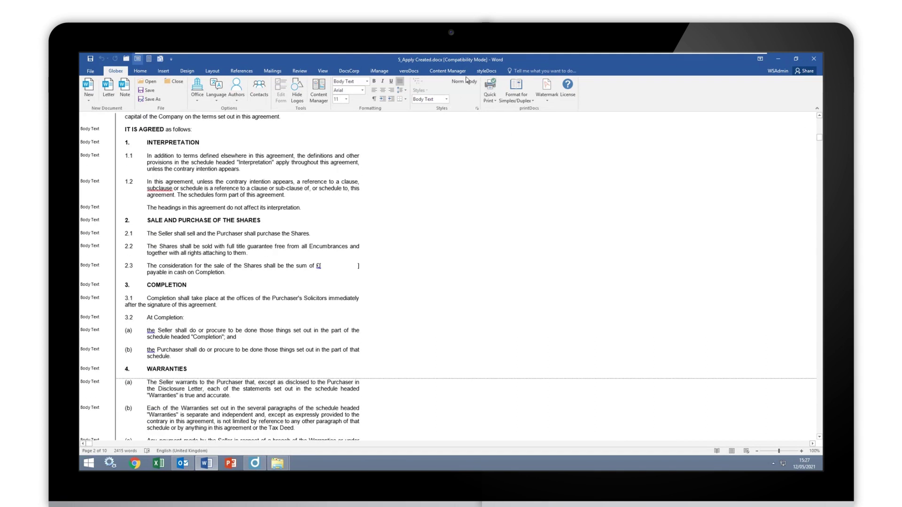
- Enable the Third Party preference in styleDocs and bring up the third-party style tools
click(486, 71)
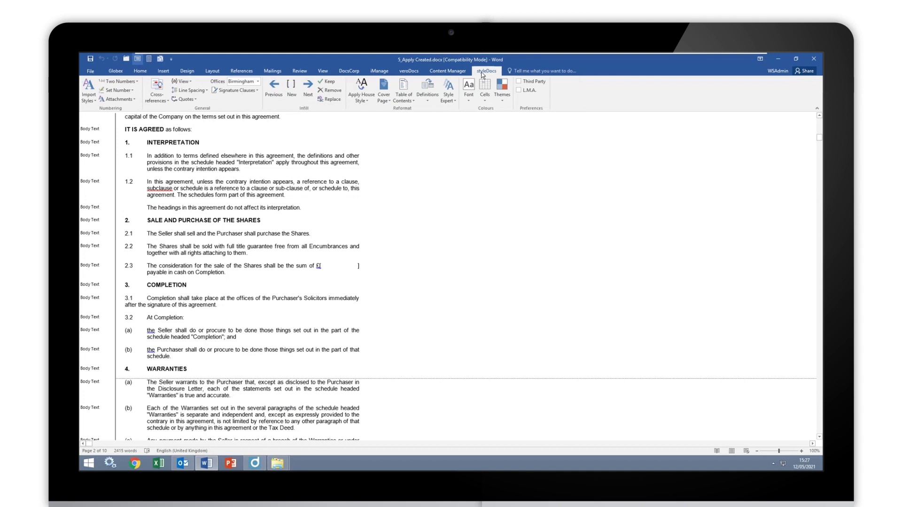
click(518, 82)
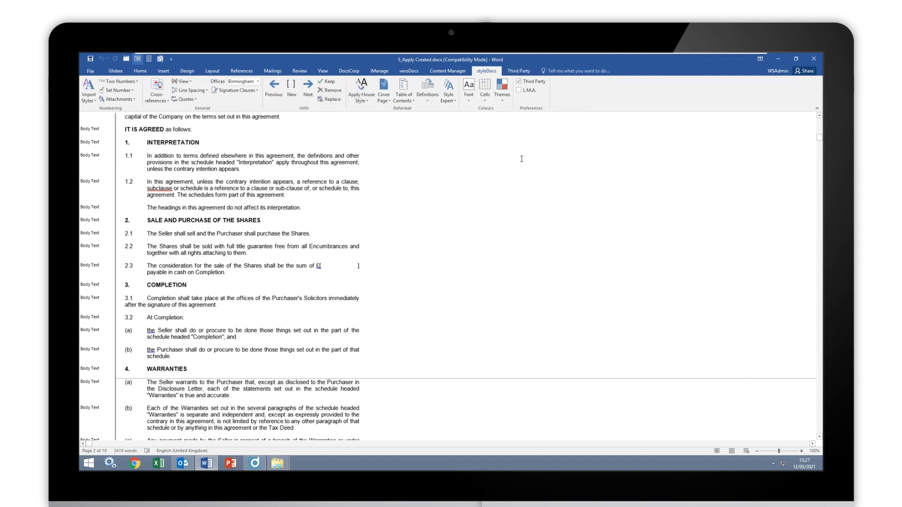
click(519, 71)
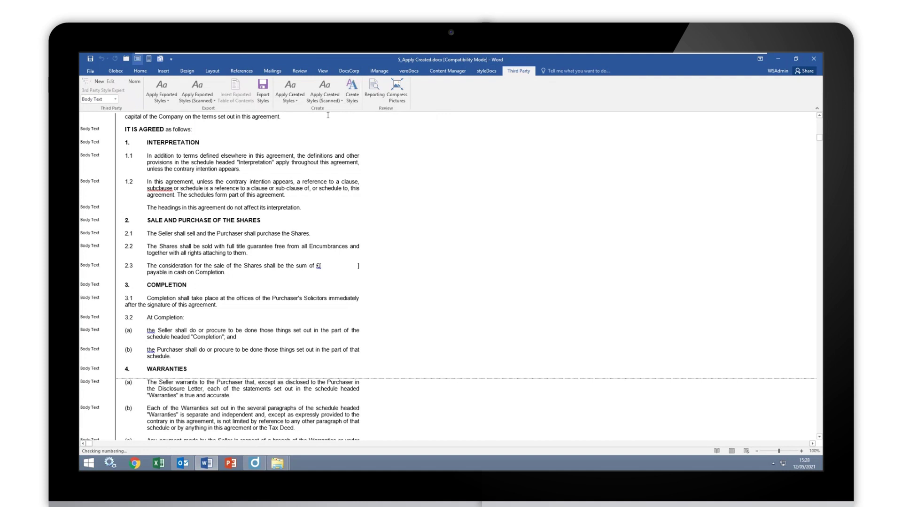
- Run Apply Created Styles on the agreement with the shared style set Demo Created Styles.xml
click(298, 102)
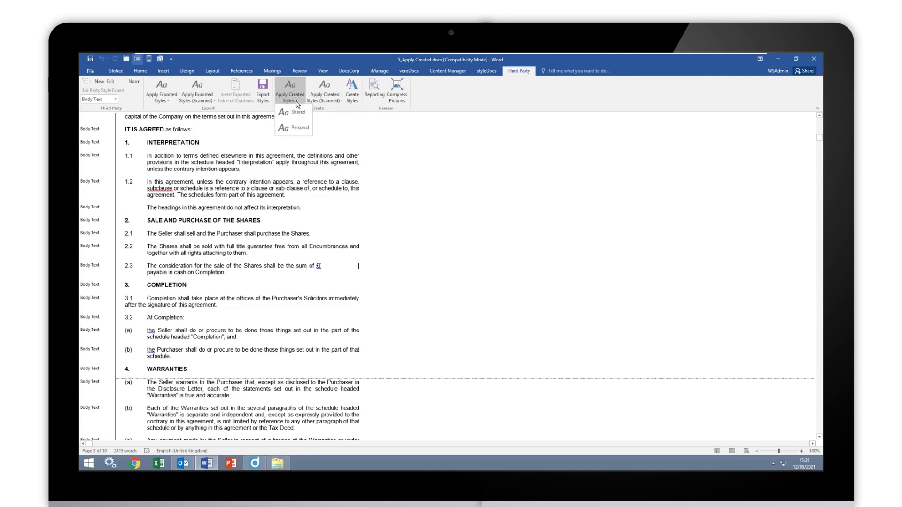
click(299, 113)
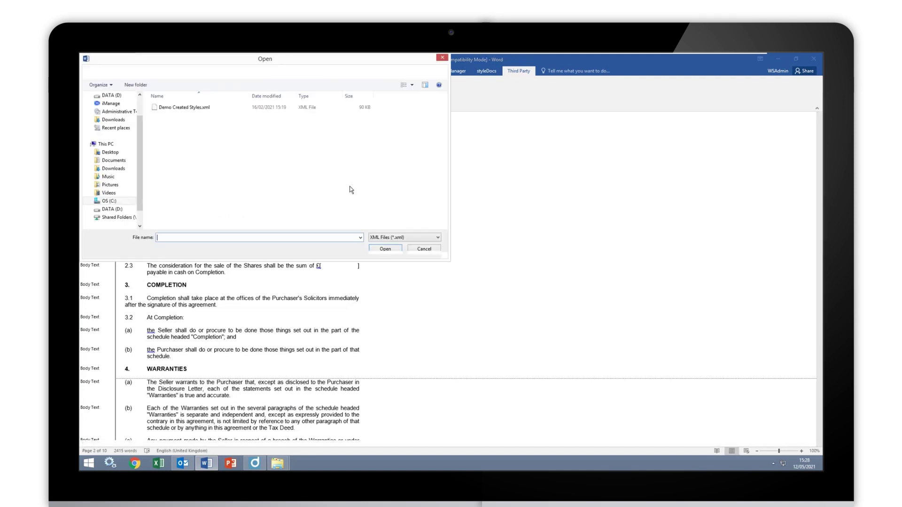
click(207, 111)
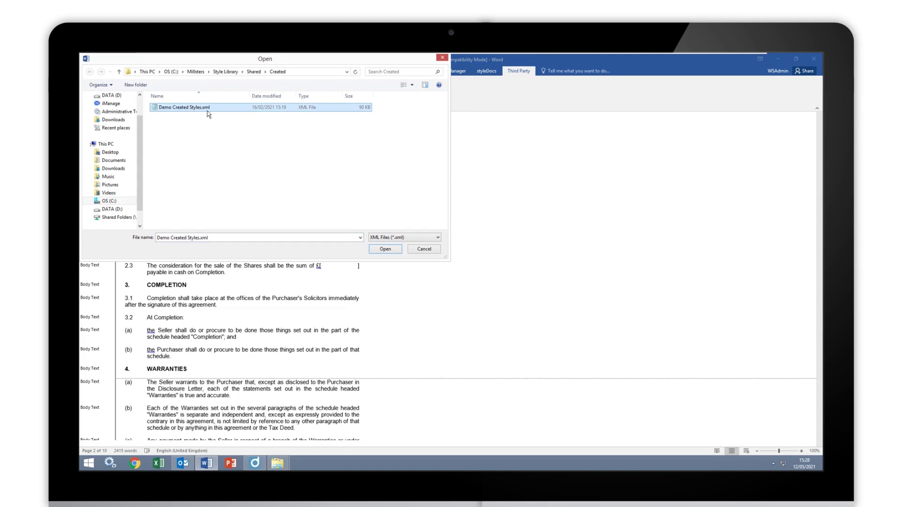
click(385, 249)
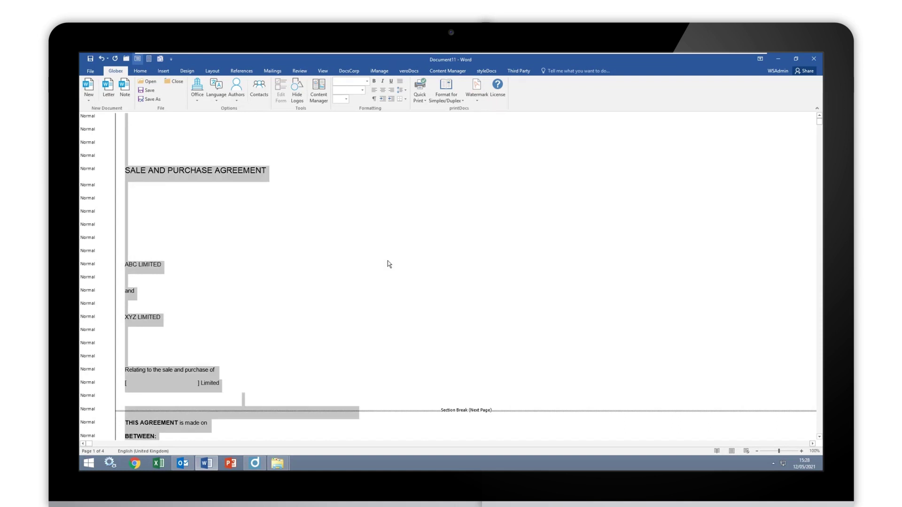
- Apply the proposed mappings in the Style Review and check the styles and numbering of the resulting clauses
drag(744, 184, 466, 160)
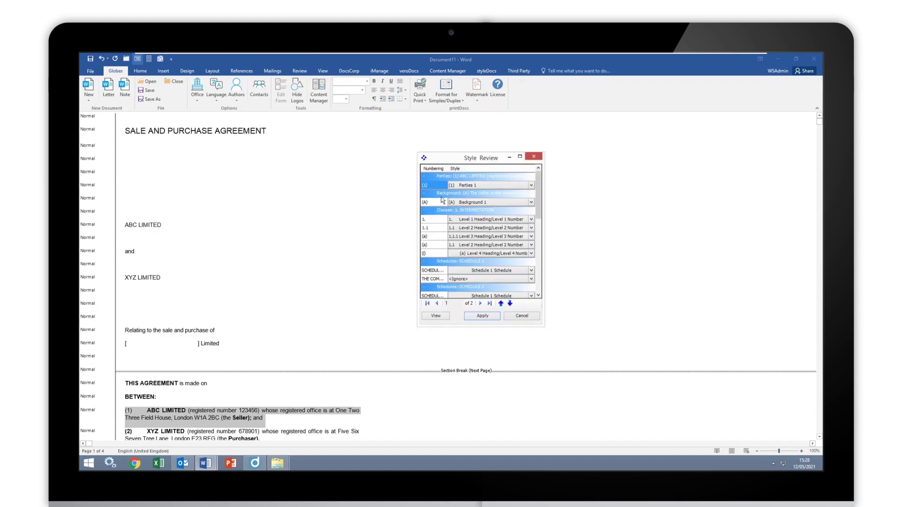
click(482, 317)
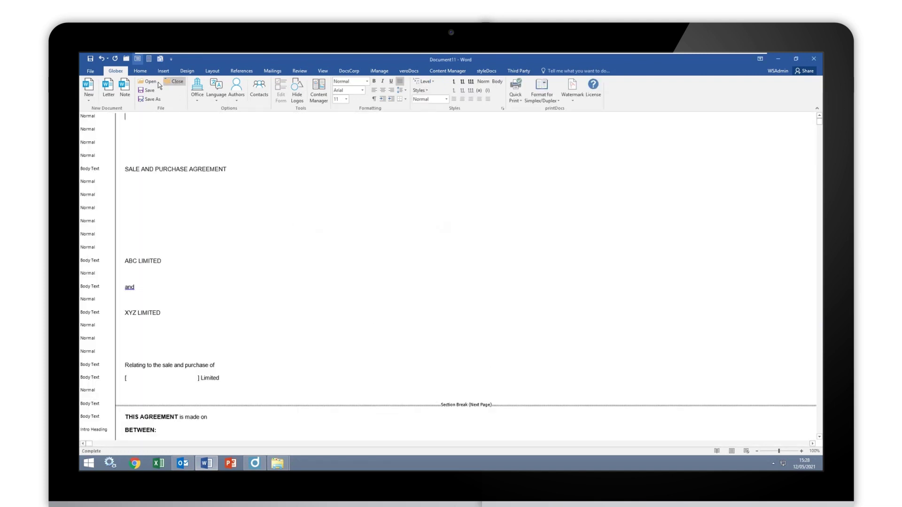
scroll(283, 344, down, 15)
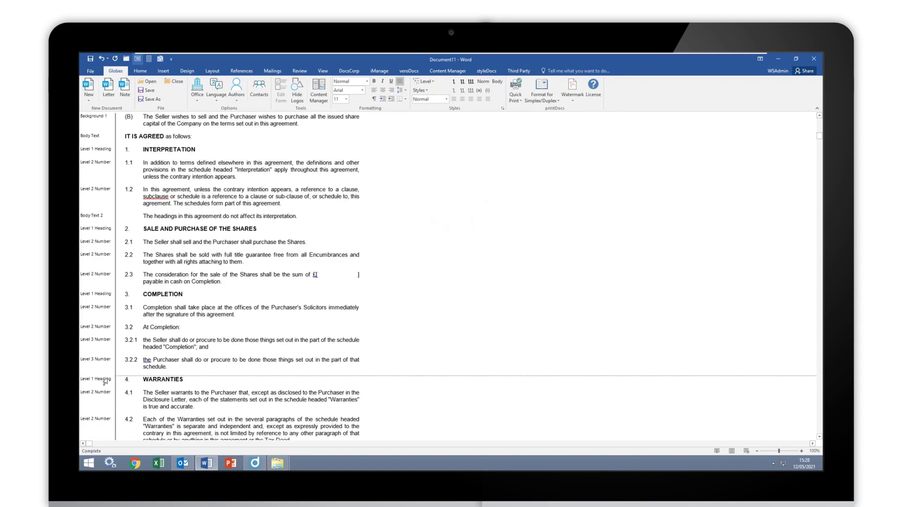
scroll(269, 349, down, 8)
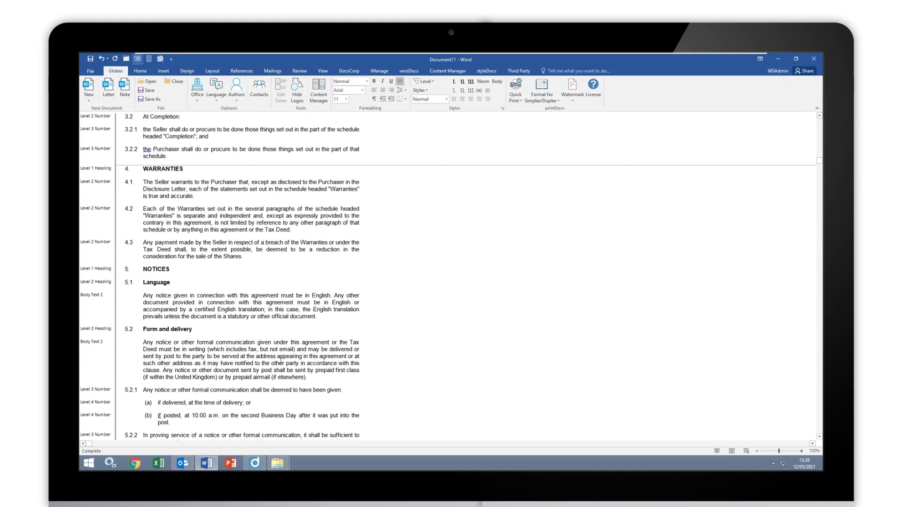
- View the New Styles settings for creating a style set, close them and check the Apply Created Styles options
click(525, 71)
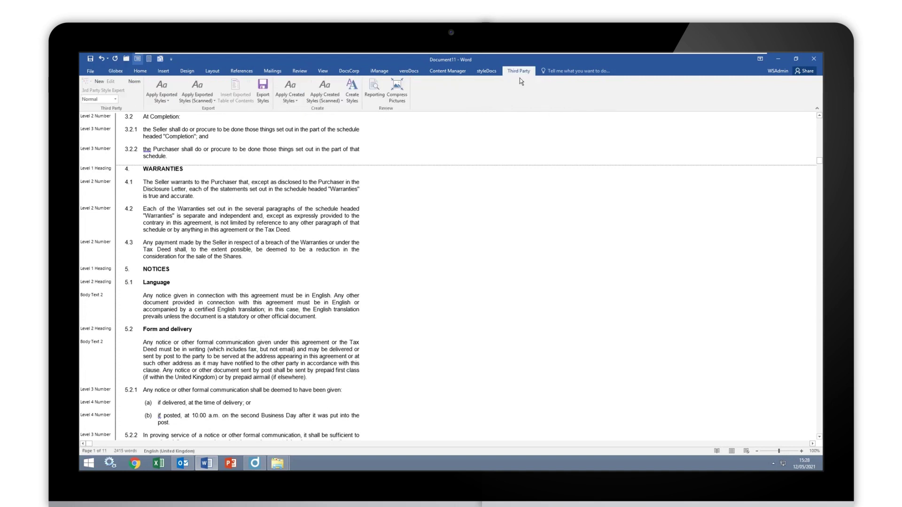
click(352, 96)
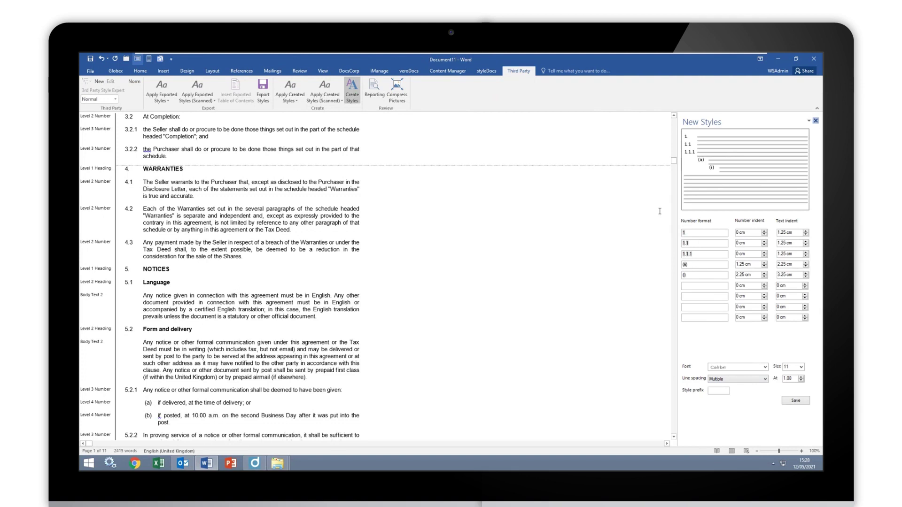
click(816, 122)
click(301, 106)
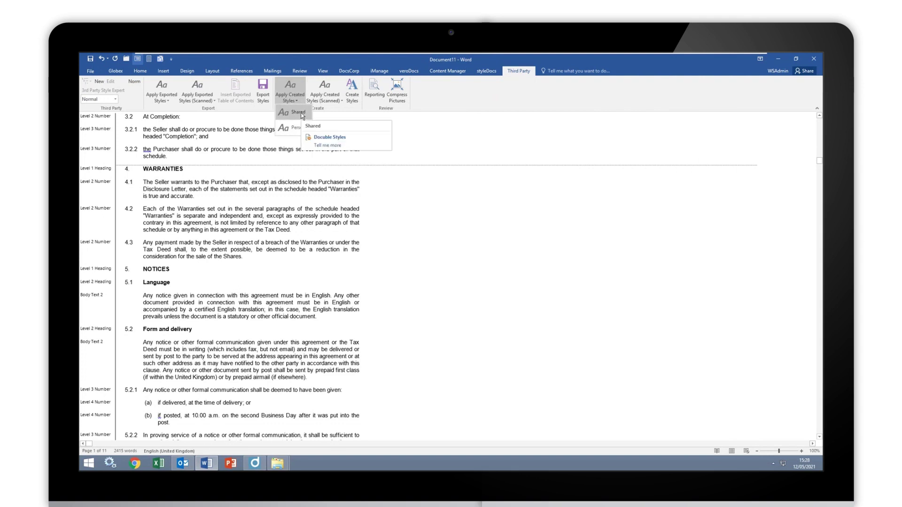
click(287, 220)
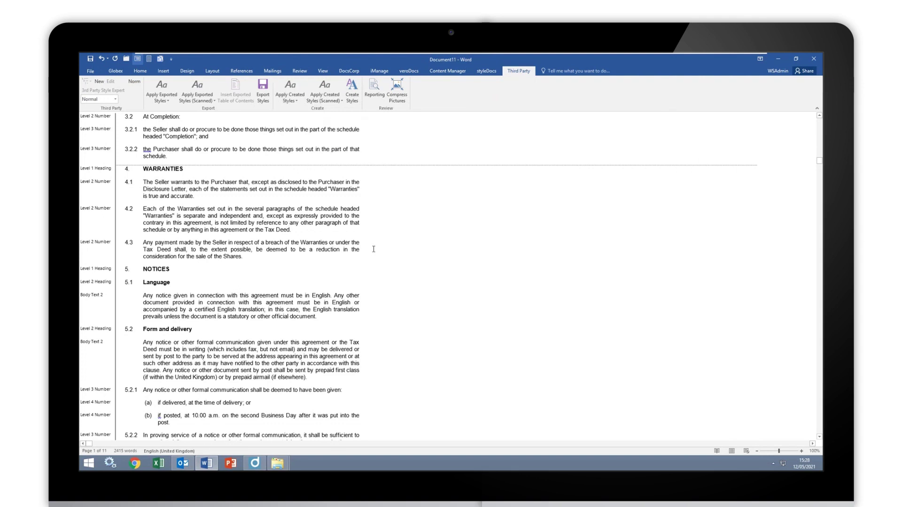